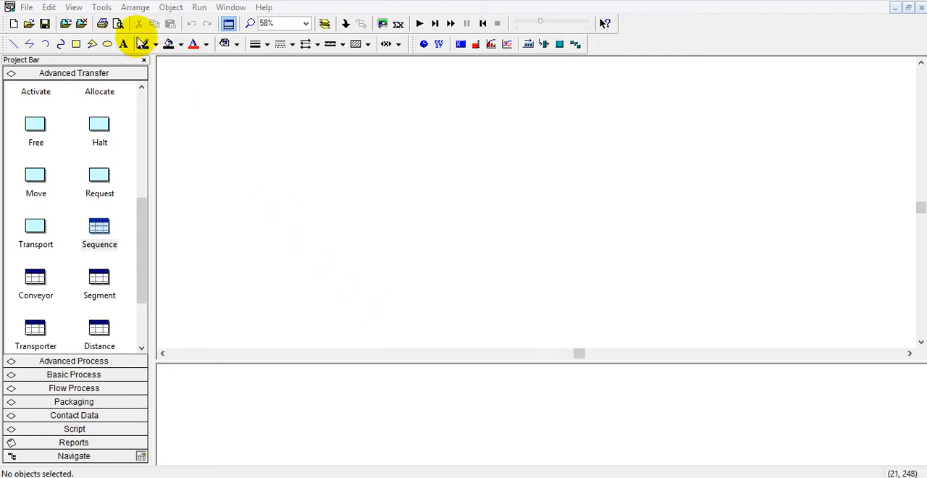
# Step: Launch Arena's Input Analyzer and create a new blank input document
pyautogui.click(100, 11)
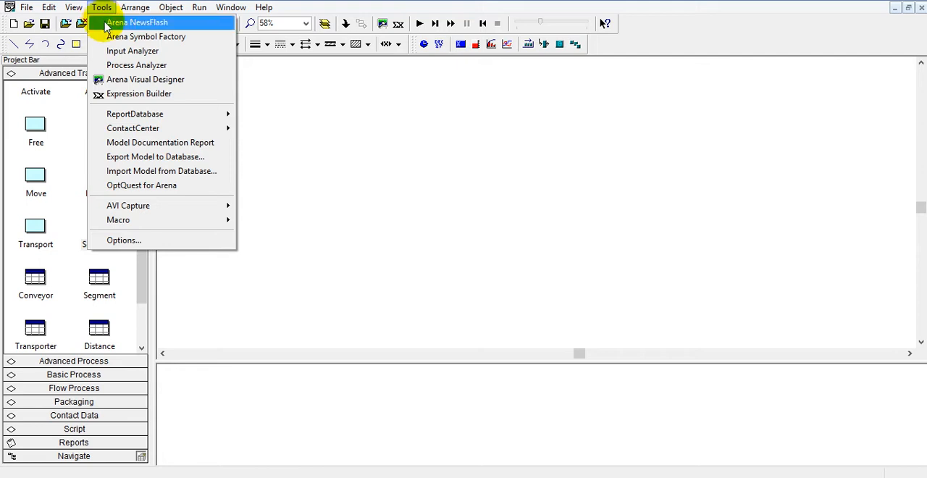
pyautogui.click(132, 51)
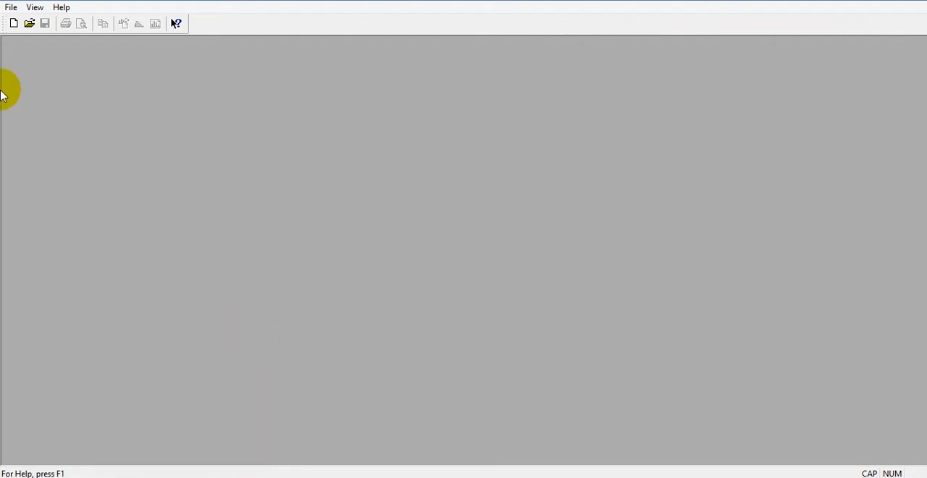
pyautogui.click(14, 24)
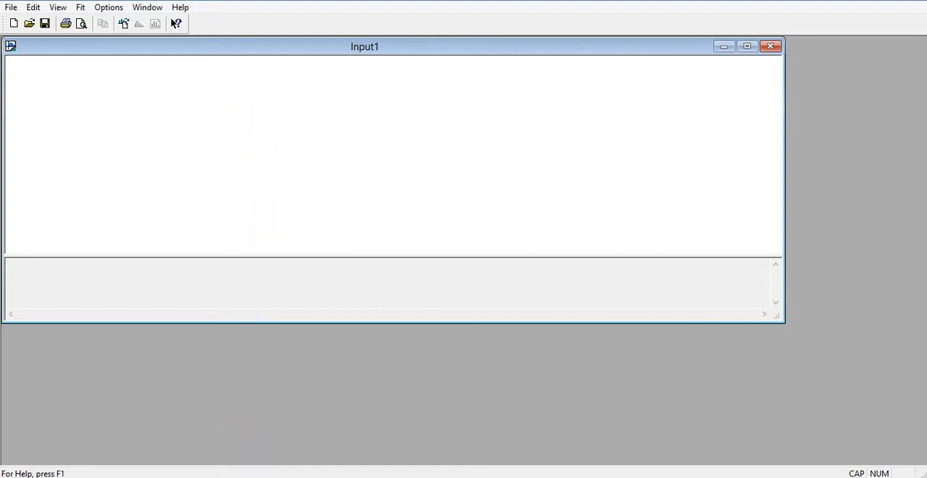
# Step: Switch to Minitab and start generating random data from a normal distribution with 100 rows
pyautogui.click(262, 477)
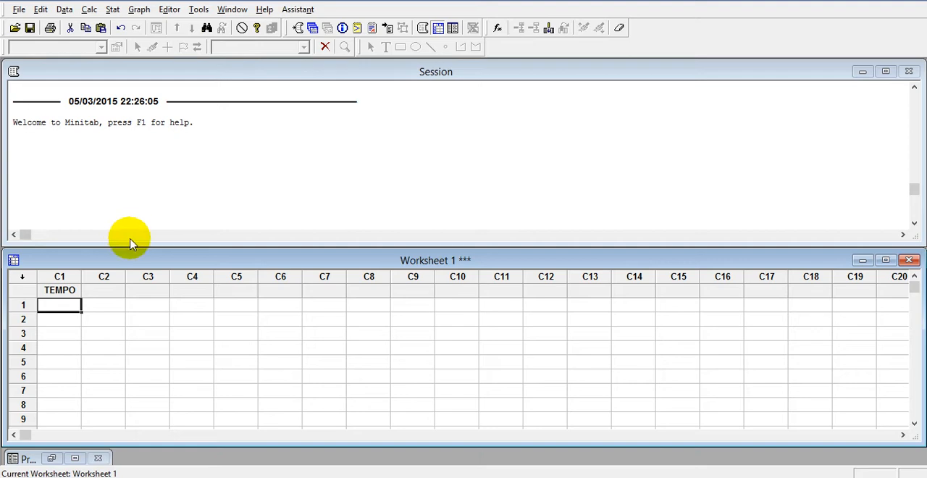
pyautogui.click(90, 9)
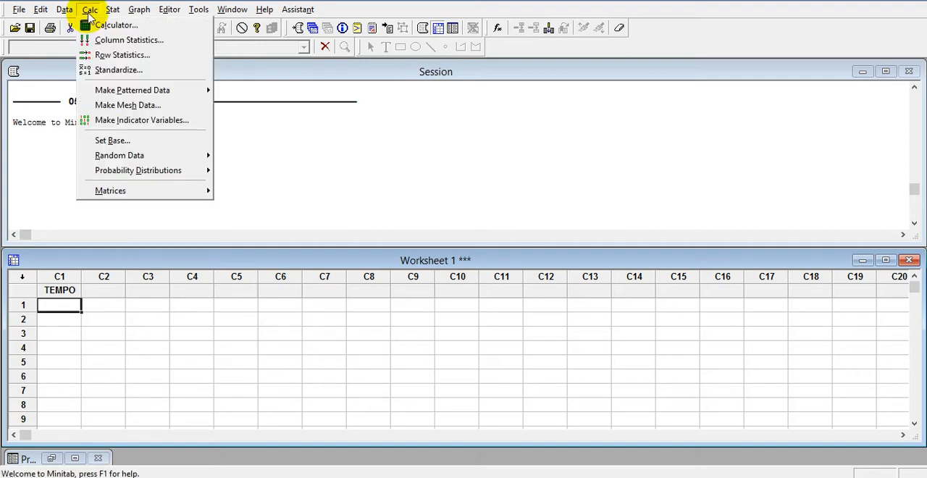
pyautogui.moveTo(132, 160)
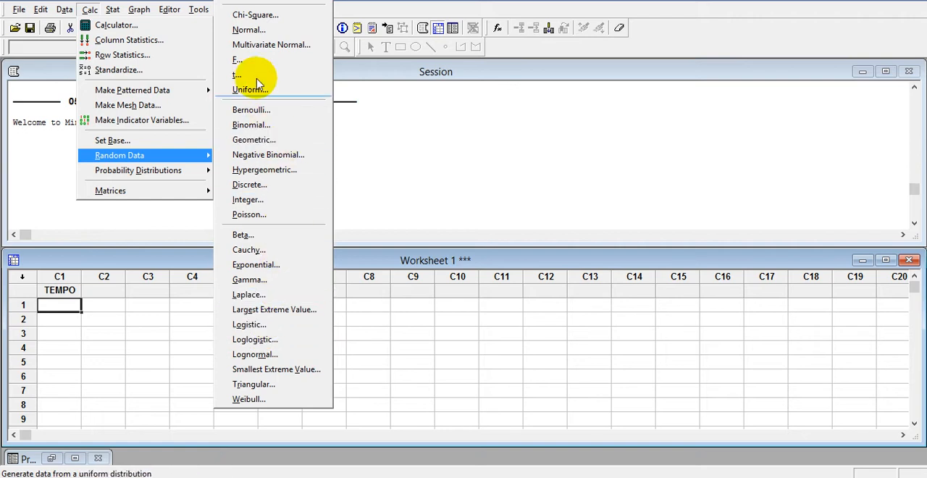
pyautogui.click(247, 30)
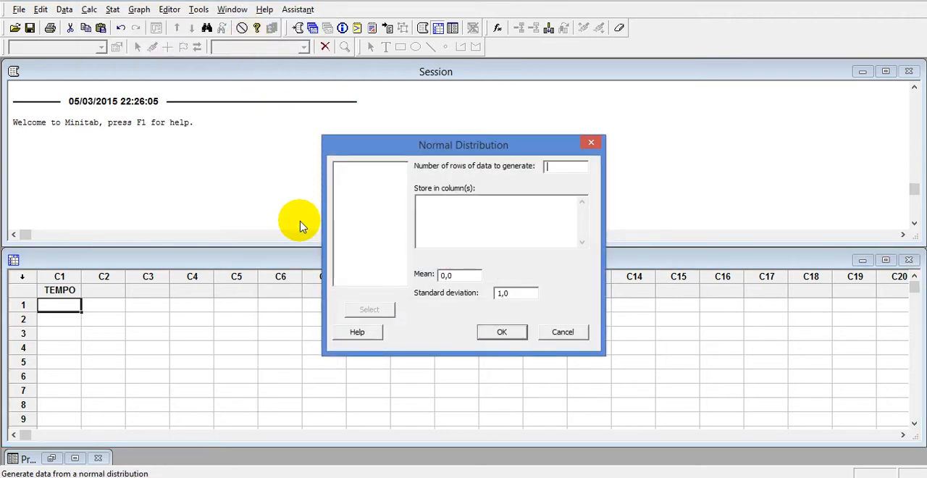
pyautogui.write('100')
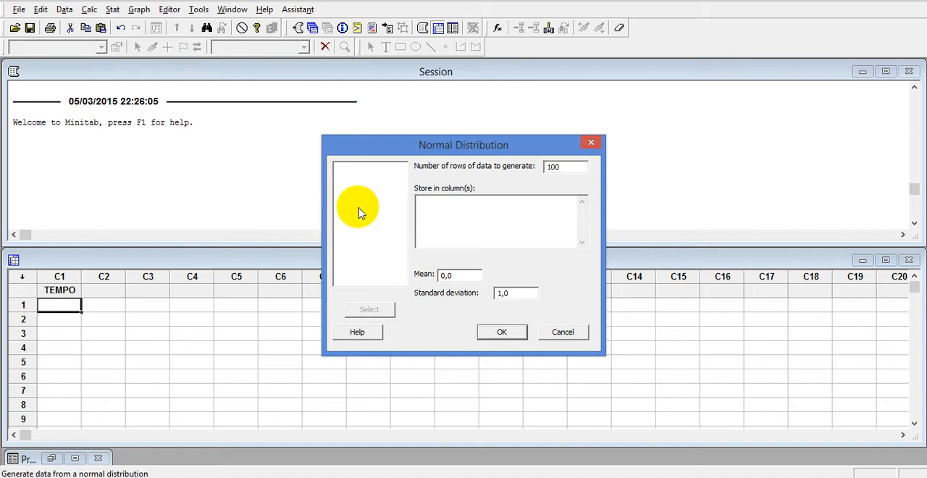
pyautogui.click(423, 203)
pyautogui.click(370, 167)
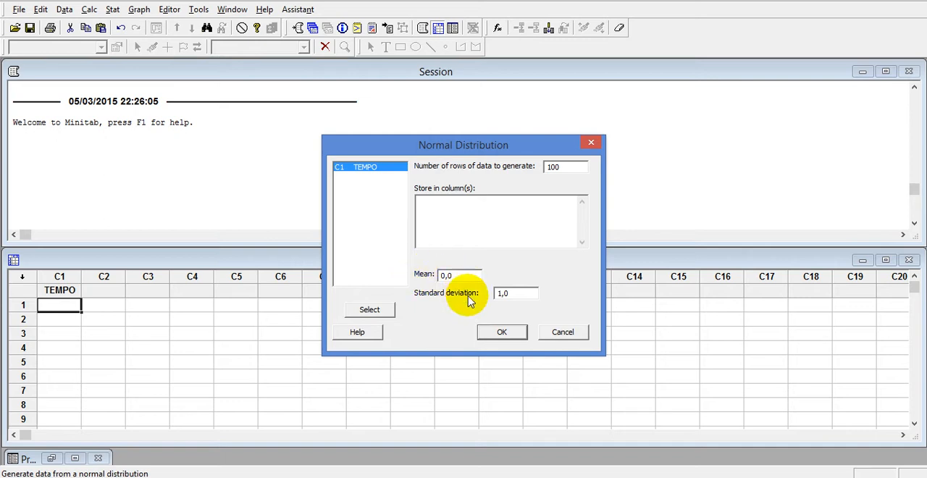
# Step: Set the normal distribution's mean to 10 and its standard deviation to 2
pyautogui.doubleClick(450, 276)
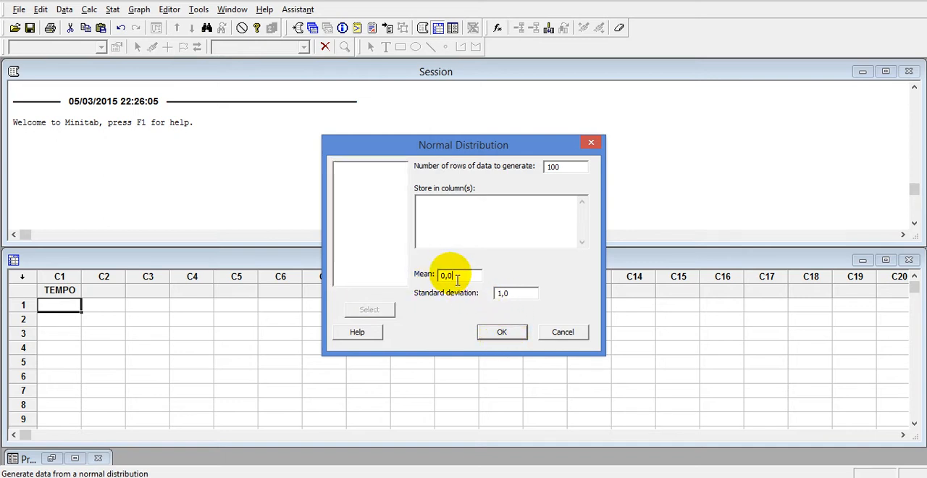
pyautogui.write('10')
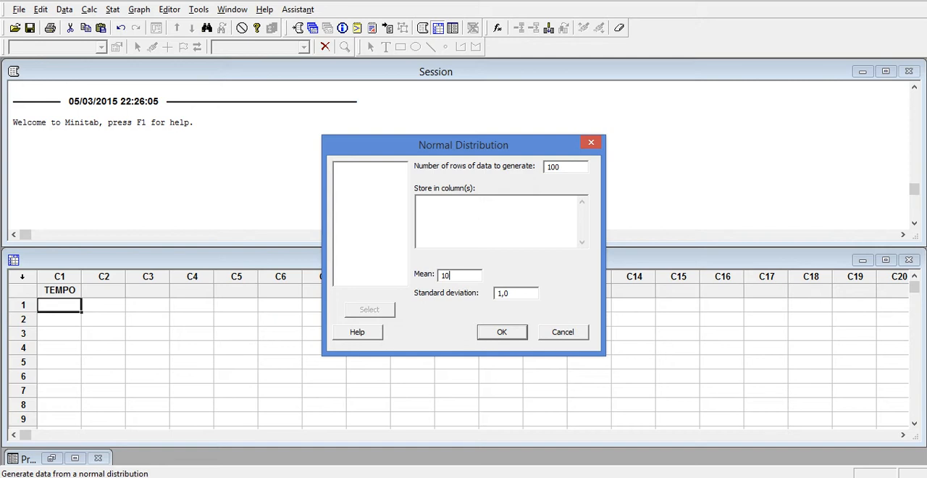
pyautogui.click(522, 297)
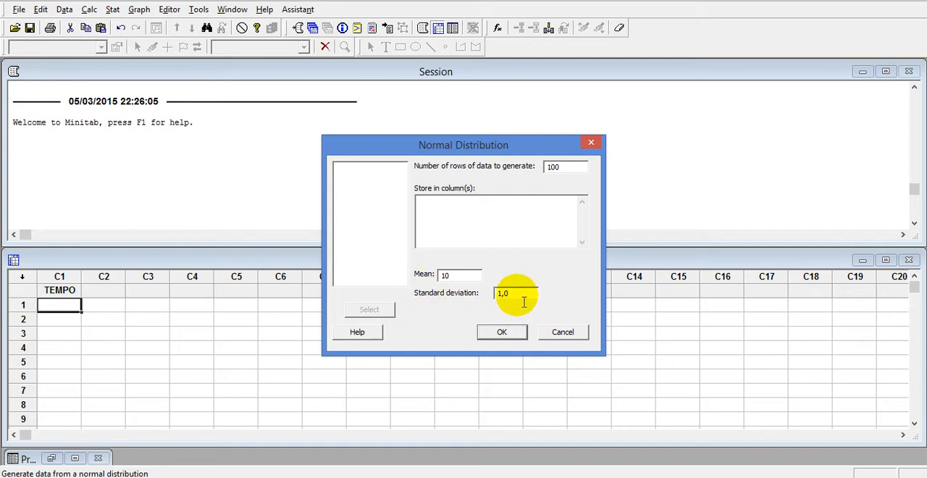
pyautogui.moveTo(523, 302); pyautogui.dragTo(481, 305)
pyautogui.write('2')
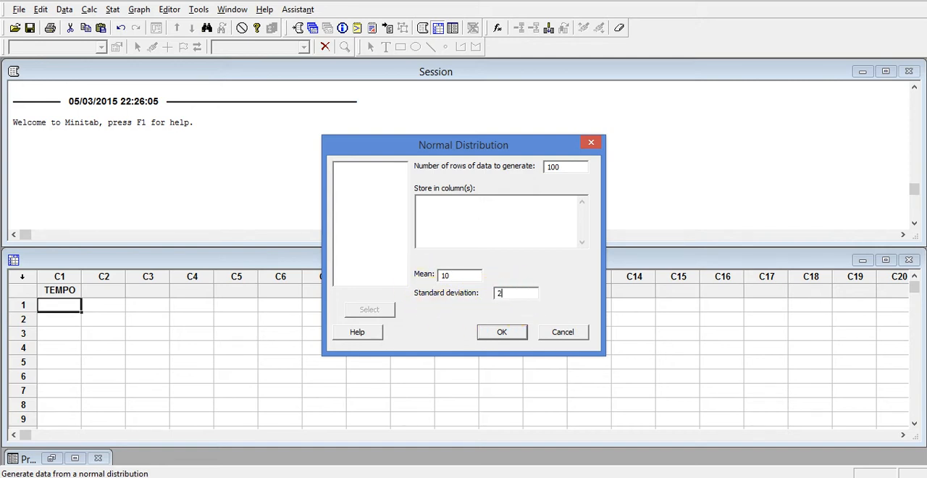
# Step: Choose TEMPO as the storage column and generate the random sample
pyautogui.click(498, 331)
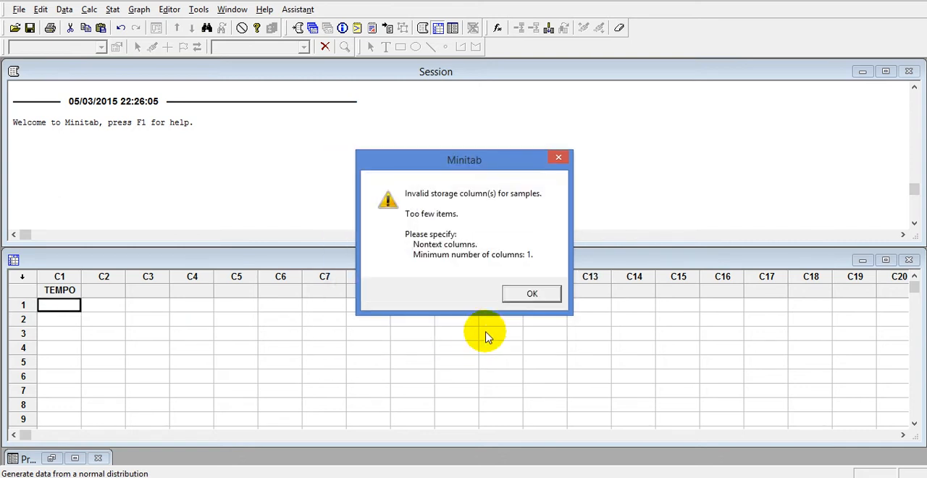
pyautogui.click(514, 293)
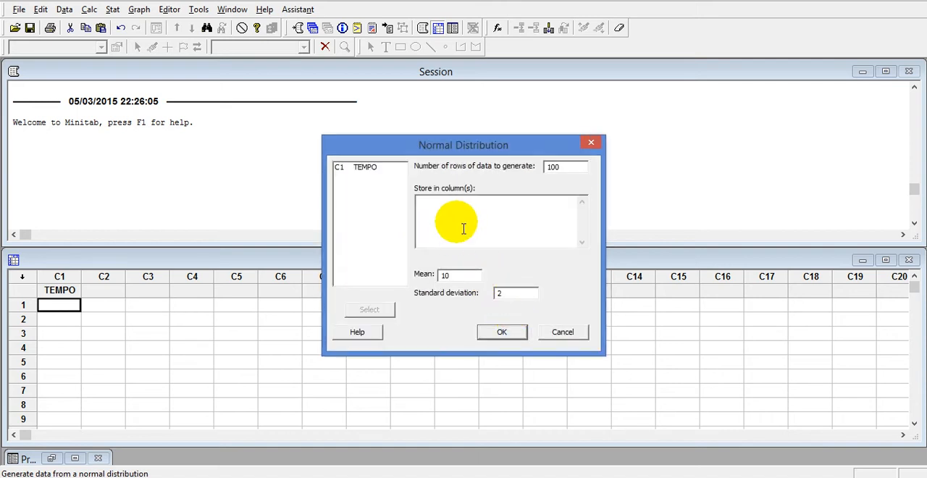
pyautogui.doubleClick(359, 167)
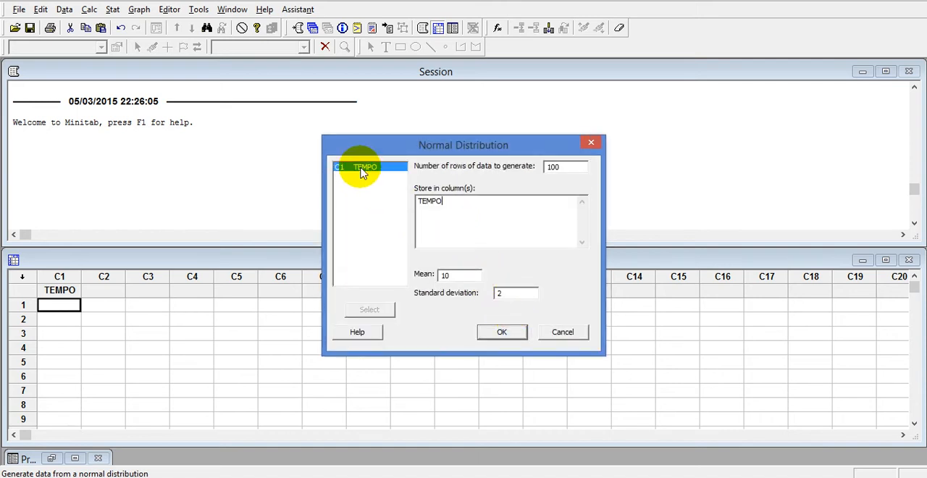
pyautogui.click(490, 336)
# Step: Examine the generated values in the TEMPO column down to row 100
pyautogui.scroll(-4, 110, 336)
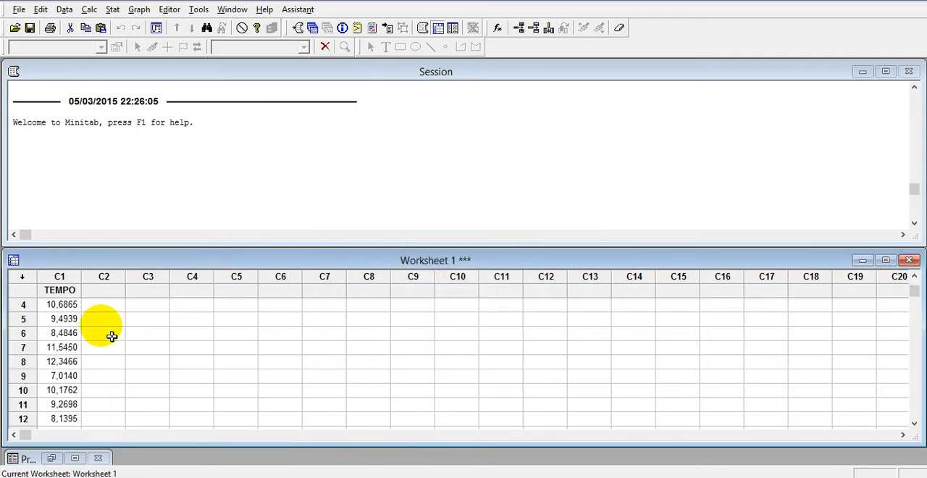
pyautogui.scroll(-20, 112, 336)
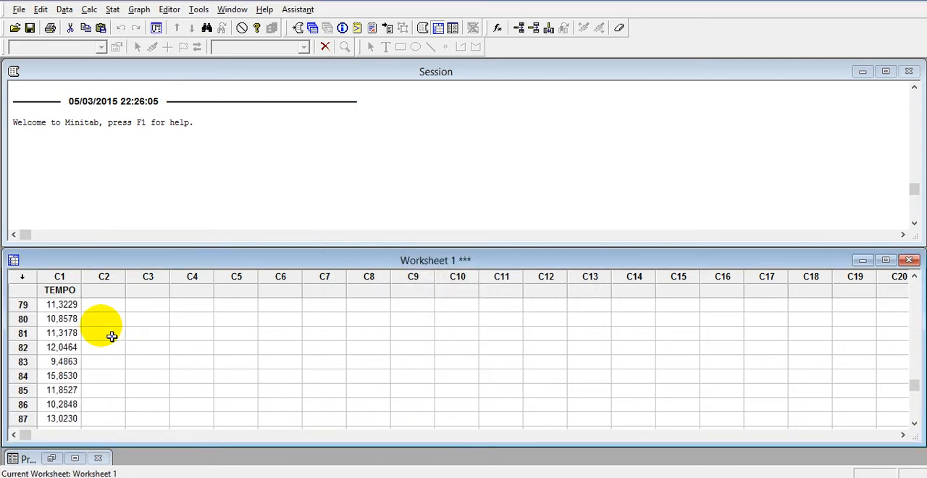
pyautogui.scroll(3, 89, 362)
pyautogui.scroll(-2, 85, 361)
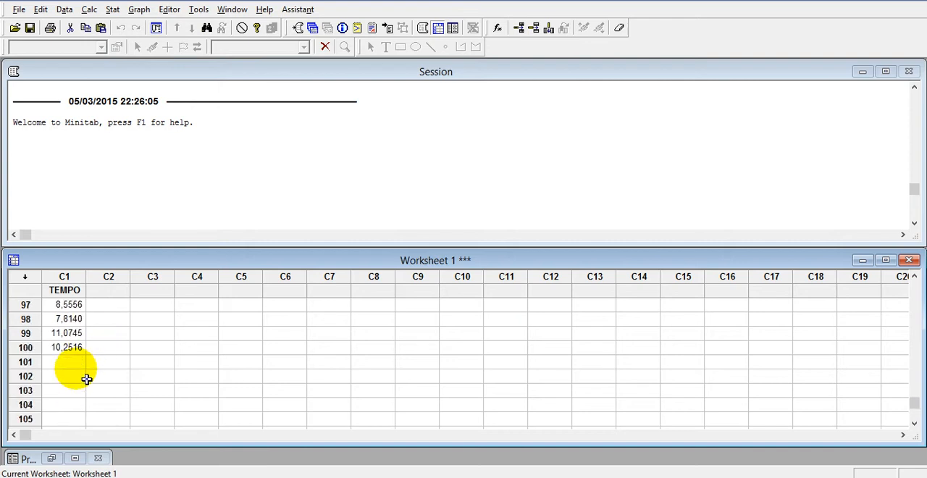
pyautogui.moveTo(86, 326); pyautogui.dragTo(106, 375)
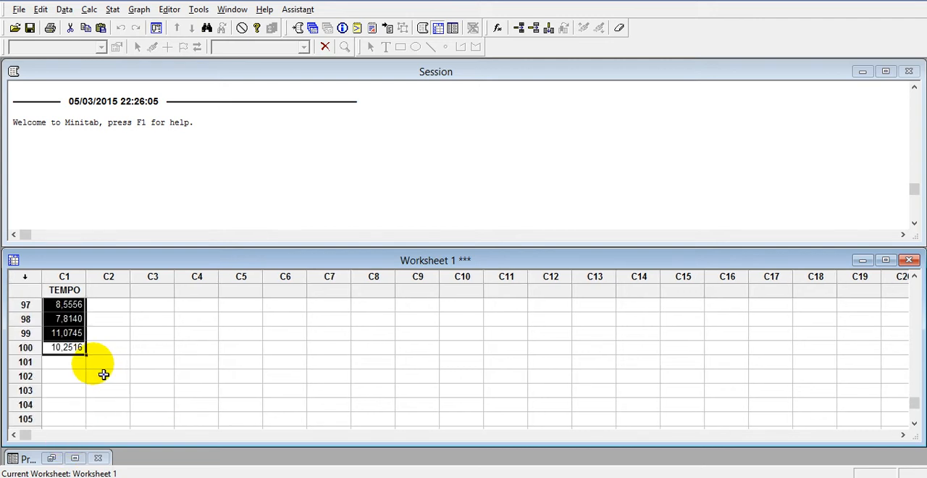
pyautogui.click(78, 351)
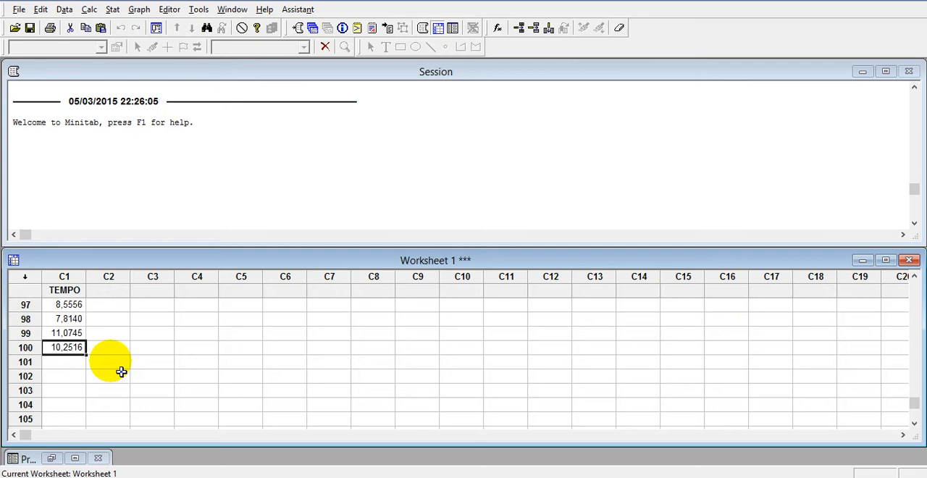
pyautogui.scroll(12, 107, 348)
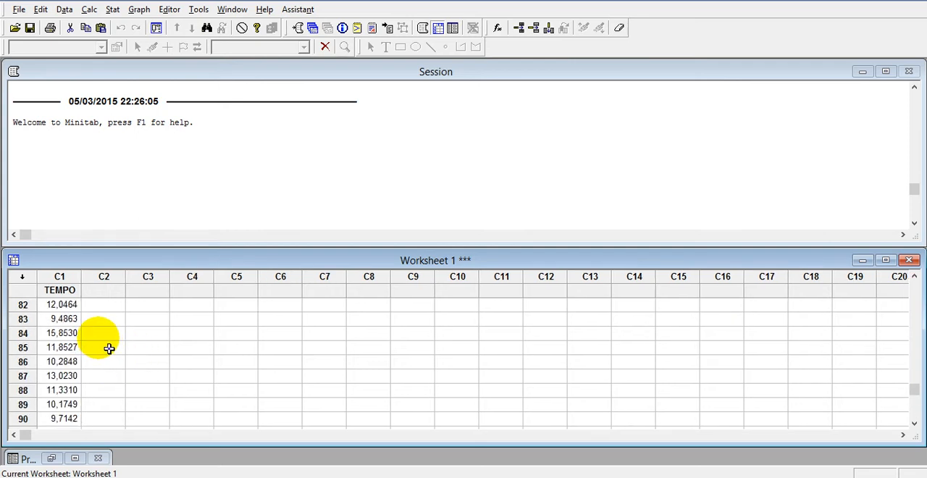
pyautogui.scroll(-5, 102, 351)
pyautogui.scroll(-8, 101, 351)
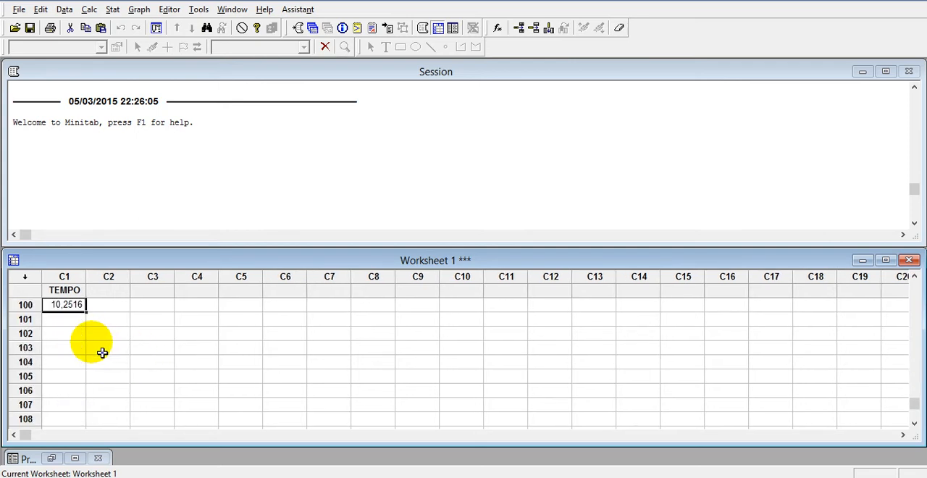
pyautogui.scroll(1, 102, 353)
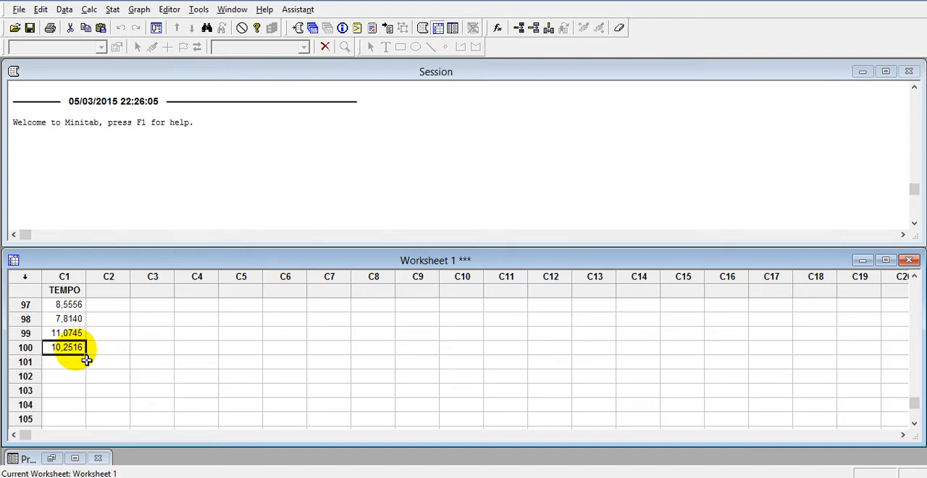
# Step: Copy all 100 TEMPO values from the worksheet and paste them into Notepad
pyautogui.moveTo(82, 351); pyautogui.dragTo(91, 312)
pyautogui.hotkey('ctrl', 'c')
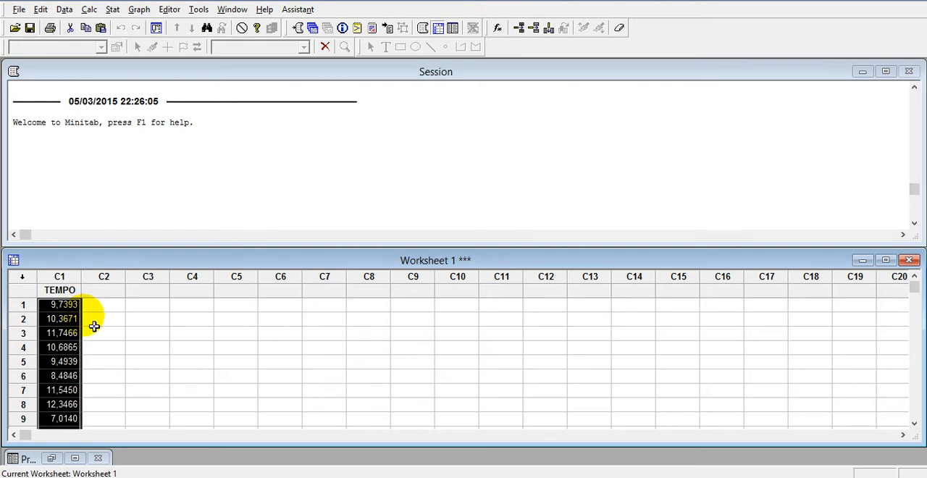
pyautogui.click(243, 477)
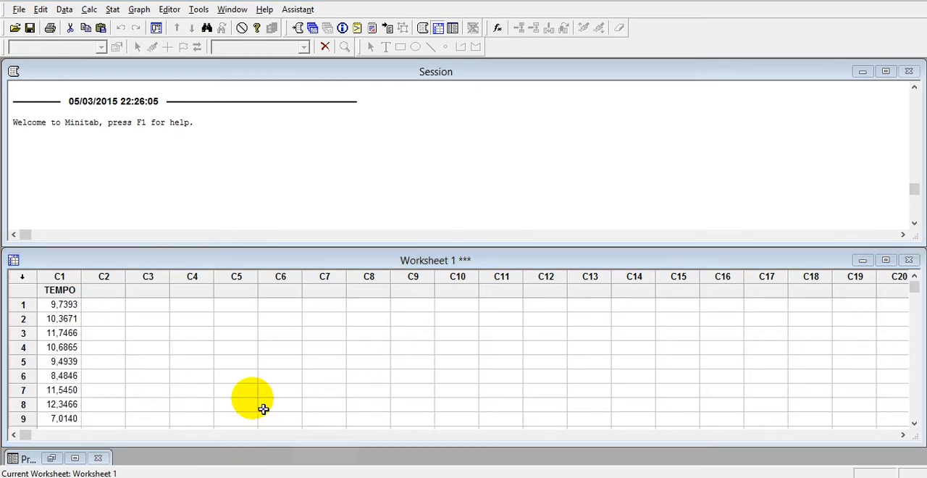
pyautogui.hotkey('ctrl', 'v')
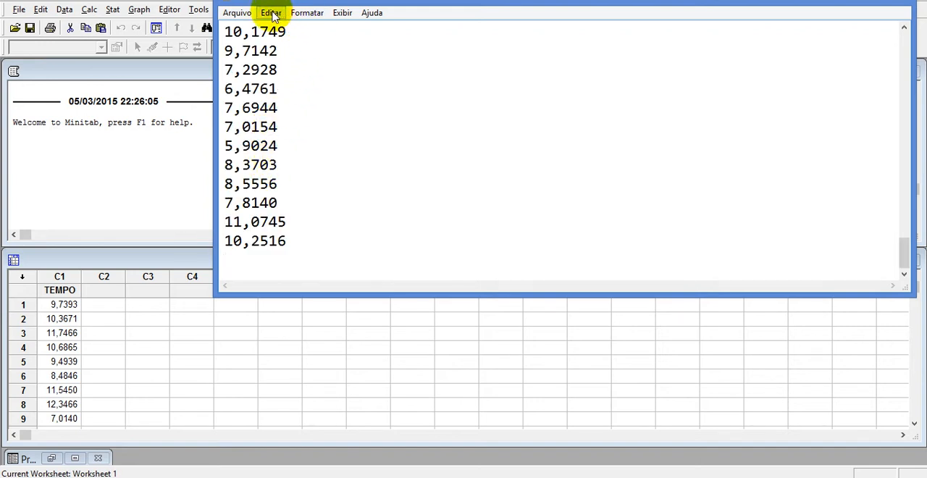
# Step: Replace every decimal comma in the pasted values with a period
pyautogui.click(269, 13)
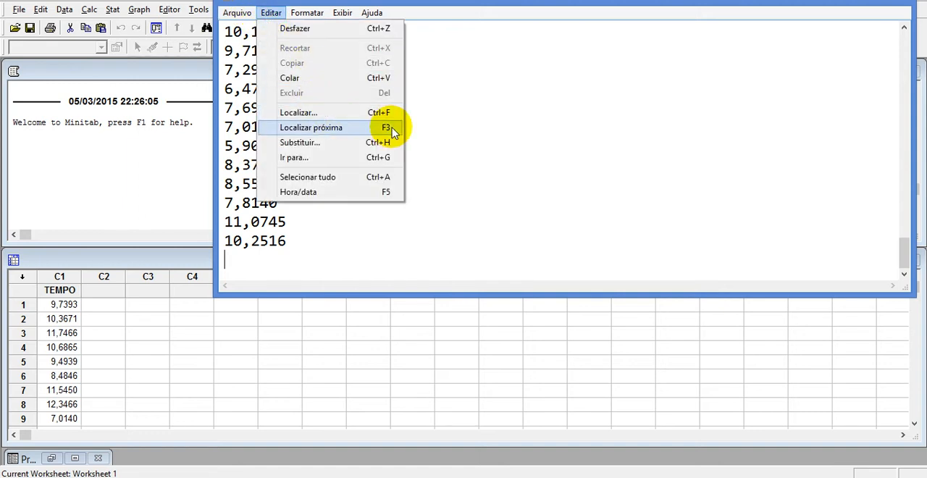
pyautogui.click(484, 135)
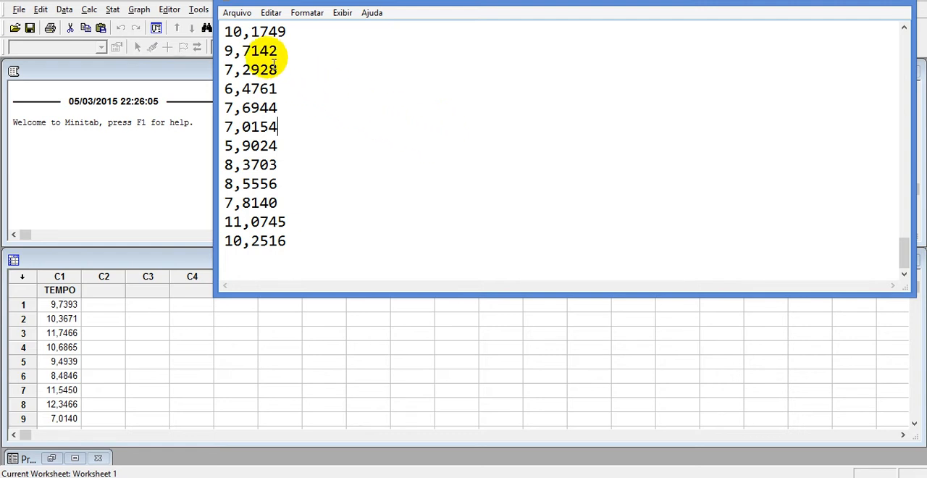
pyautogui.click(270, 13)
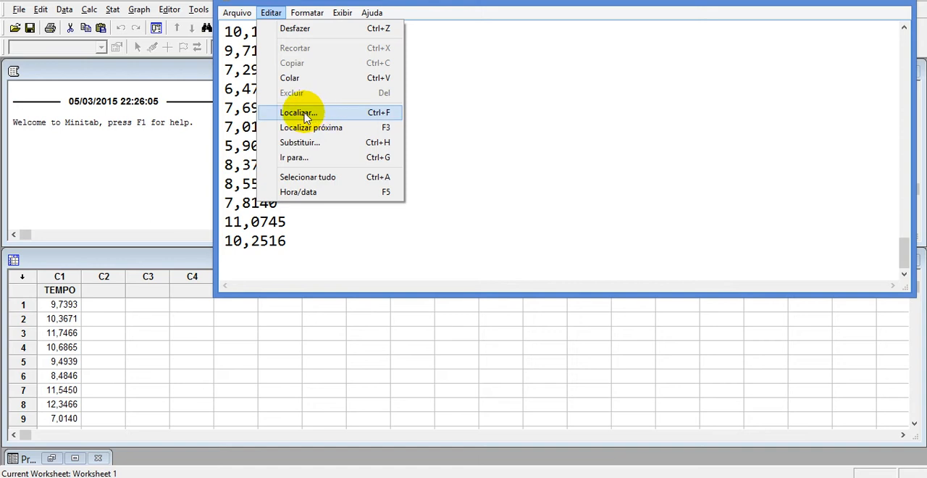
pyautogui.click(303, 142)
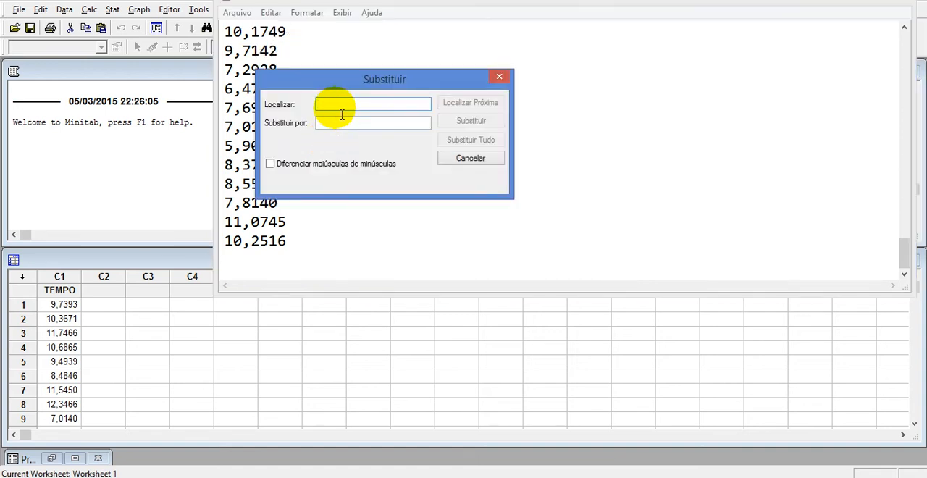
pyautogui.write(',')
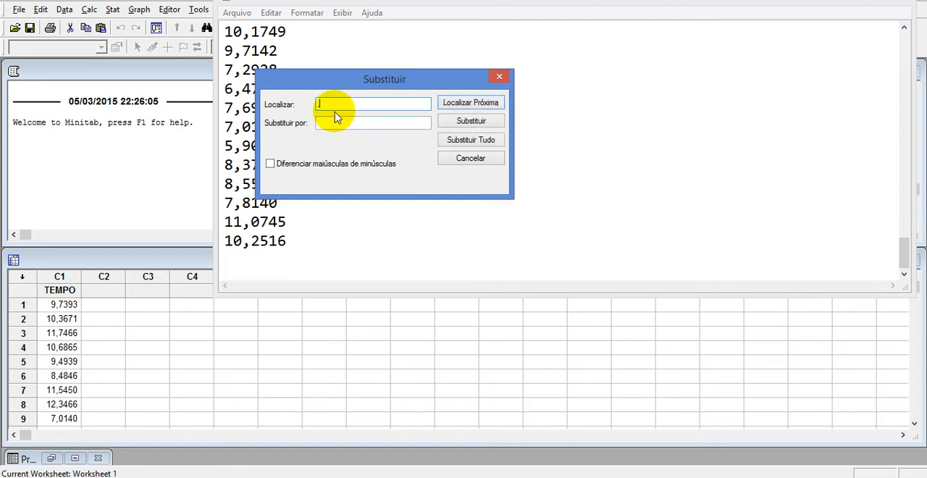
pyautogui.press('BackSpace')
pyautogui.write('.')
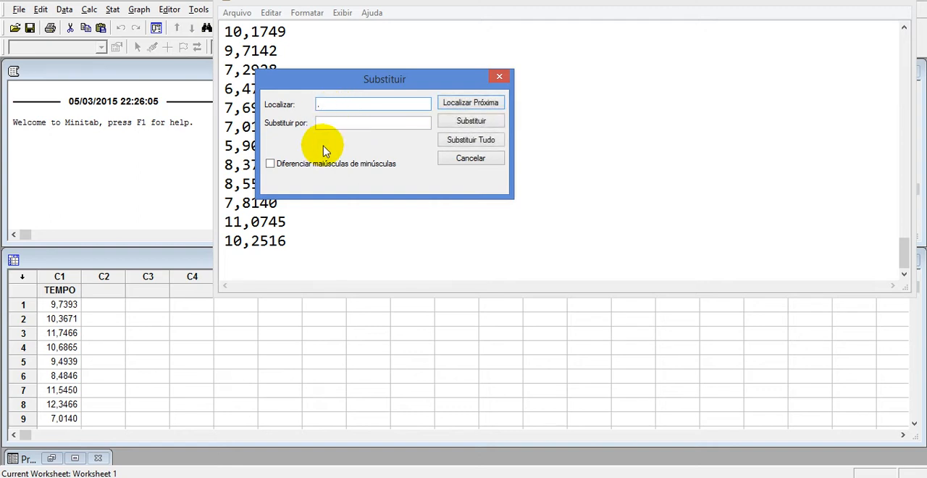
pyautogui.click(339, 124)
pyautogui.write('.')
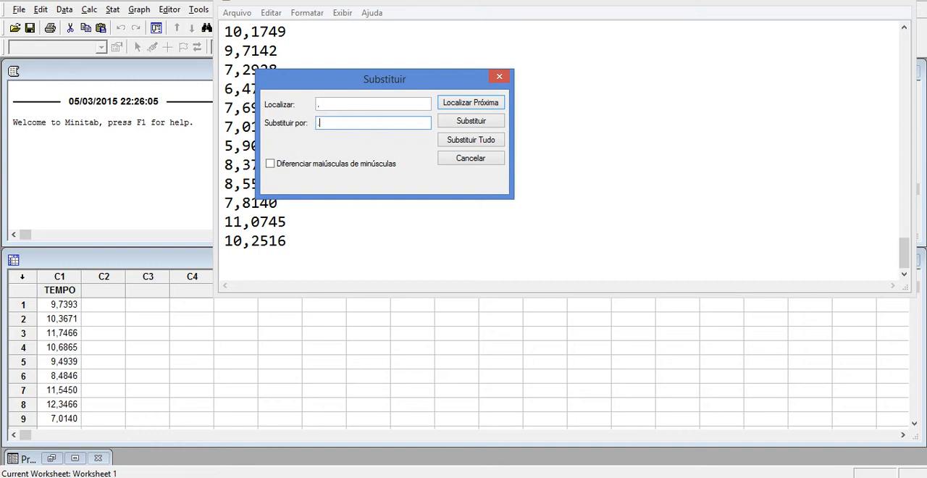
pyautogui.click(453, 140)
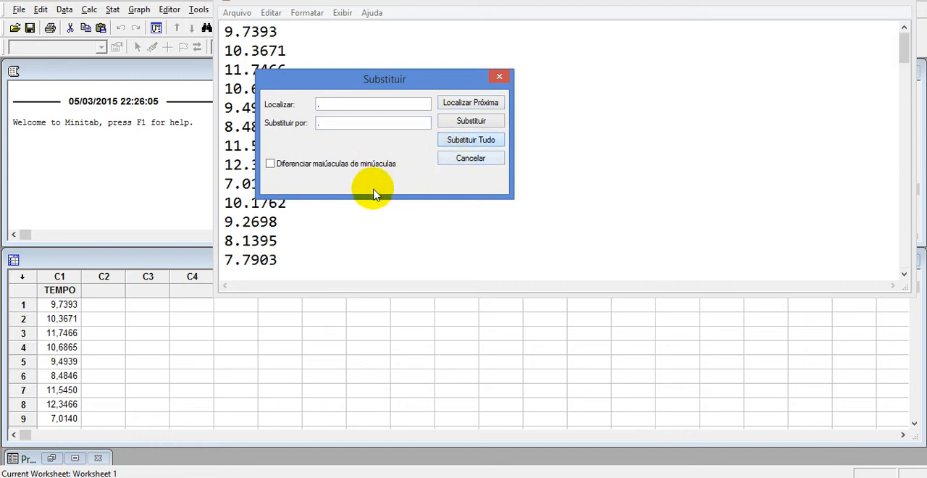
# Step: Close the replace dialog and save the period-separated values as a text file named TEMPO on the Desktop
pyautogui.click(499, 76)
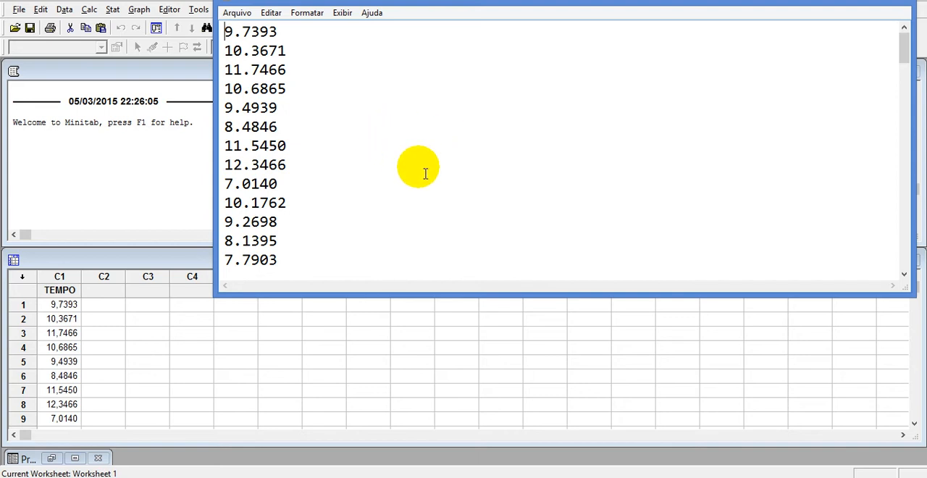
pyautogui.click(233, 15)
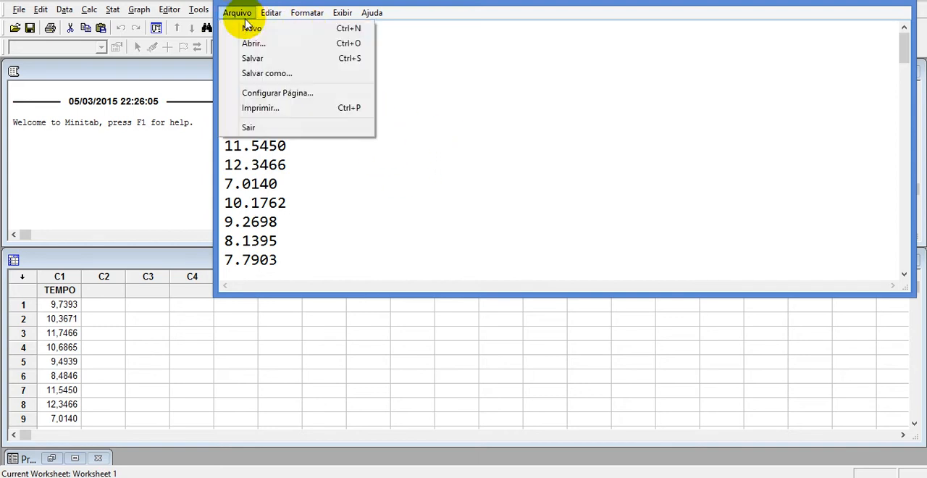
pyautogui.click(279, 60)
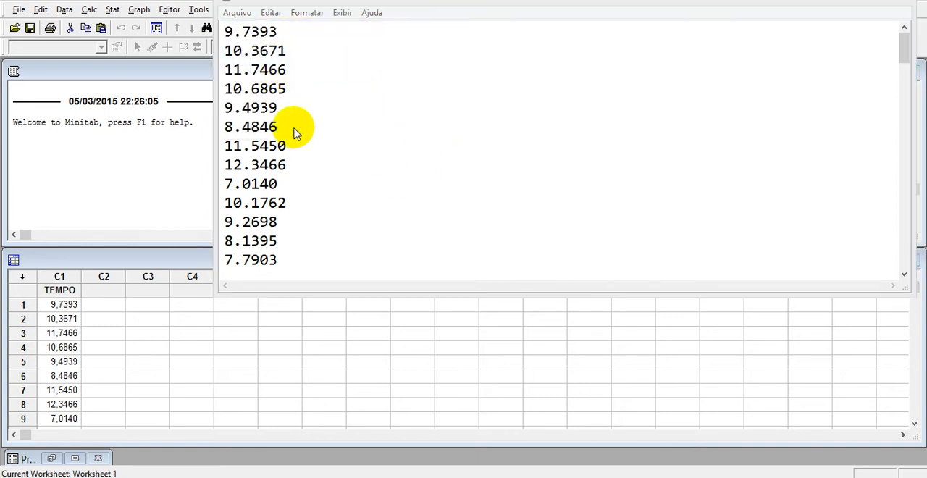
pyautogui.click(290, 124)
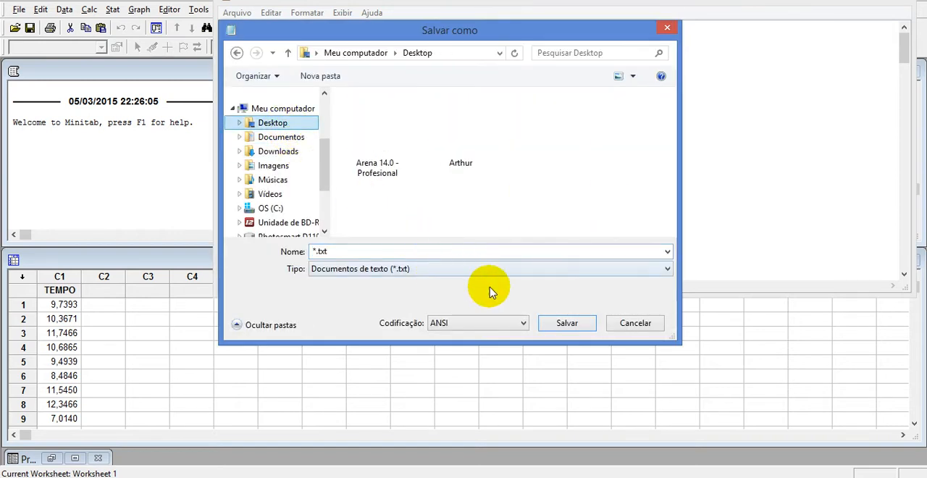
pyautogui.click(559, 323)
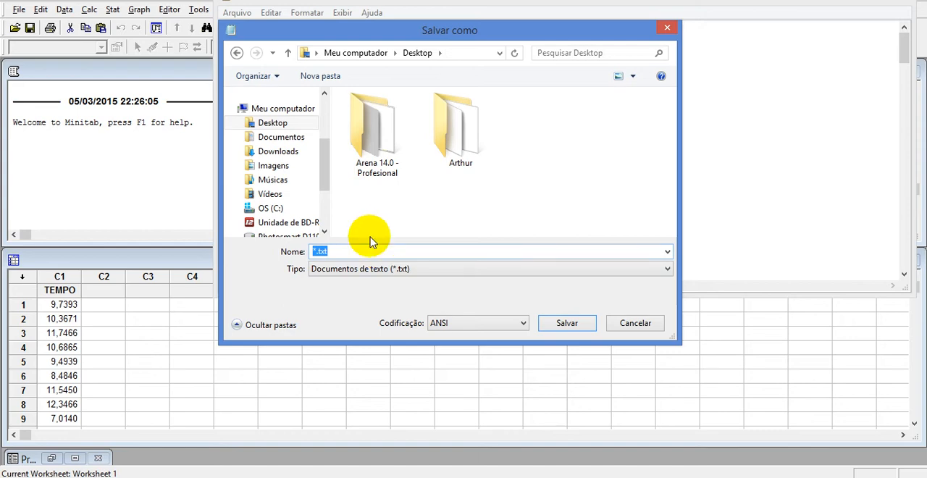
pyautogui.write('EMPO')
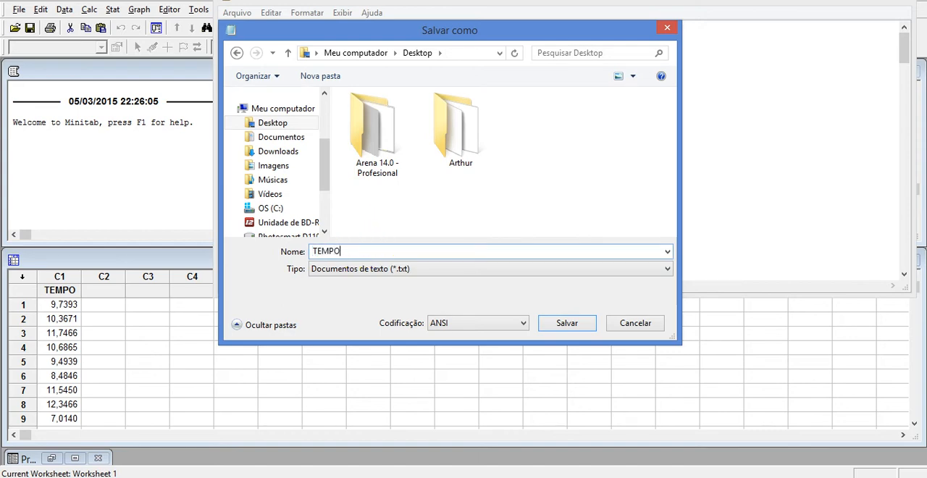
pyautogui.click(555, 324)
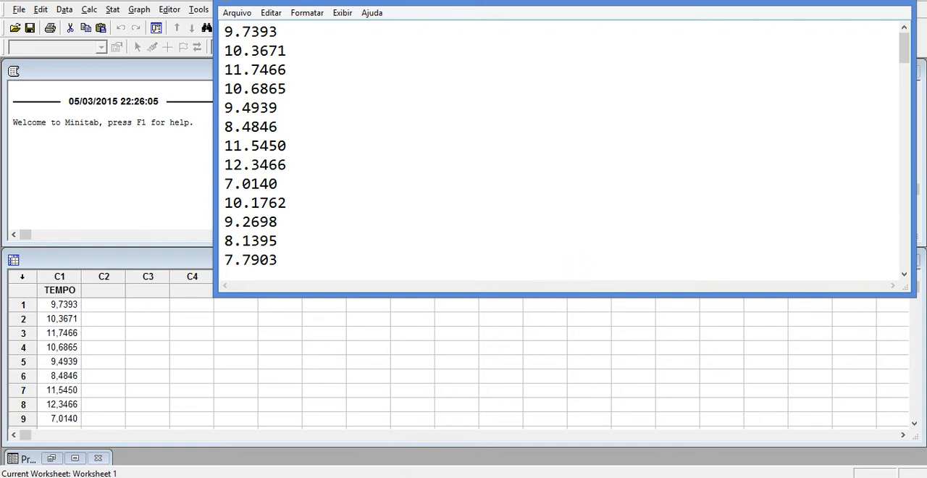
# Step: Switch to Input Analyzer and load the text file TEMPO.txt from the Desktop as existing data
pyautogui.moveTo(349, 477)
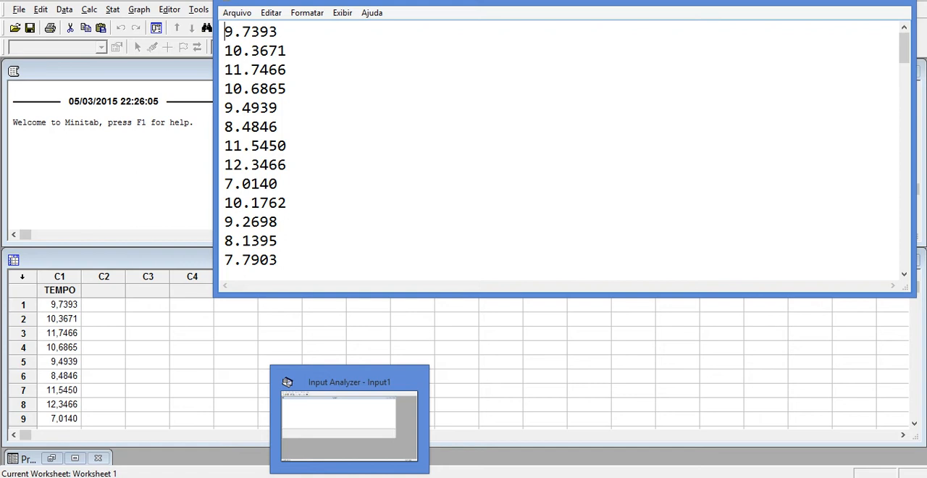
pyautogui.click(358, 440)
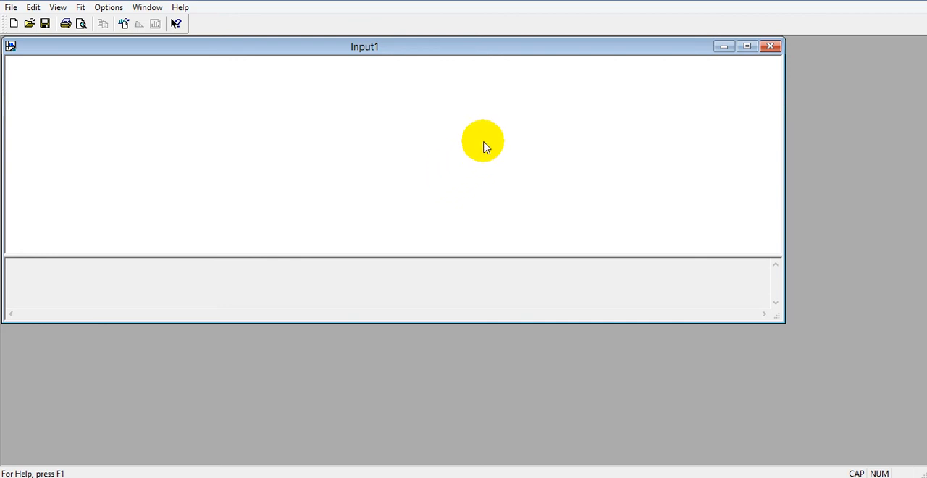
pyautogui.click(125, 26)
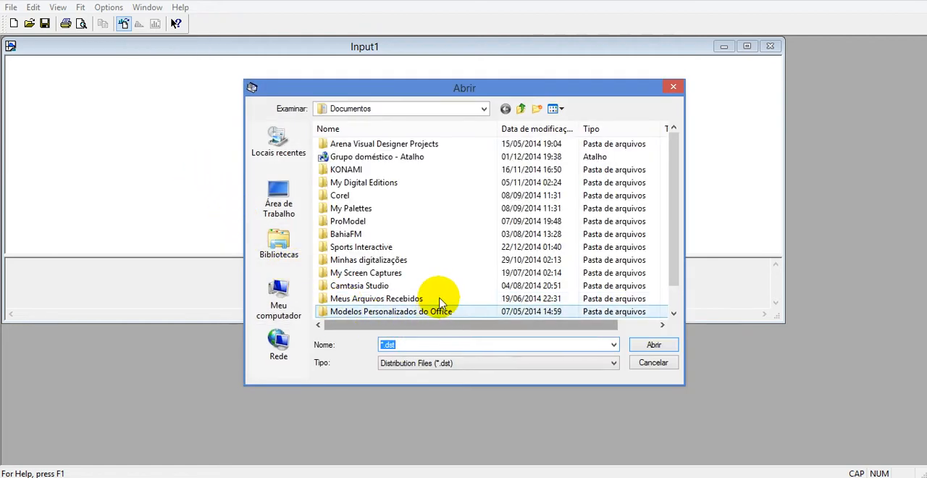
pyautogui.click(447, 360)
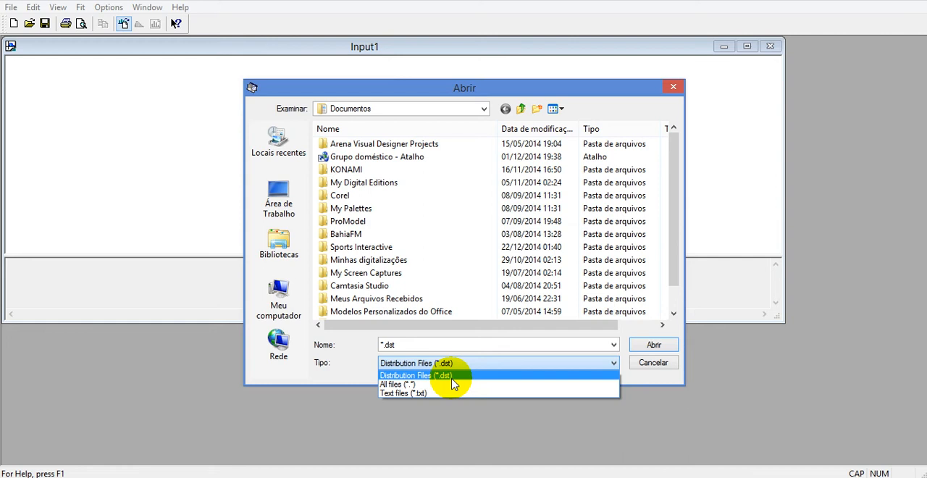
pyautogui.click(400, 393)
pyautogui.click(282, 207)
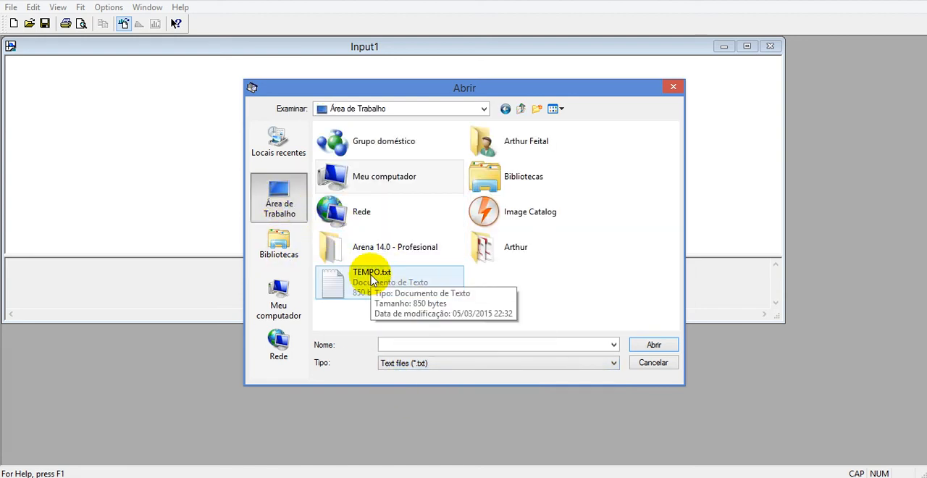
pyautogui.click(395, 289)
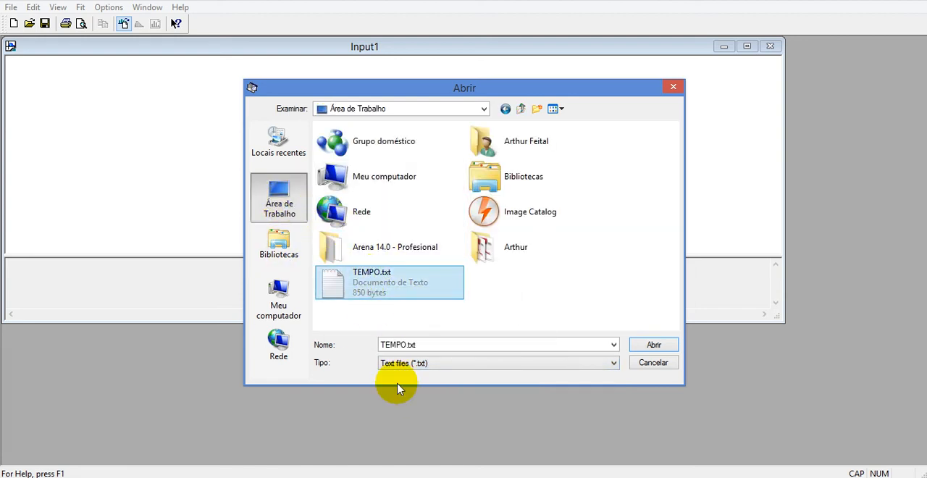
pyautogui.click(656, 346)
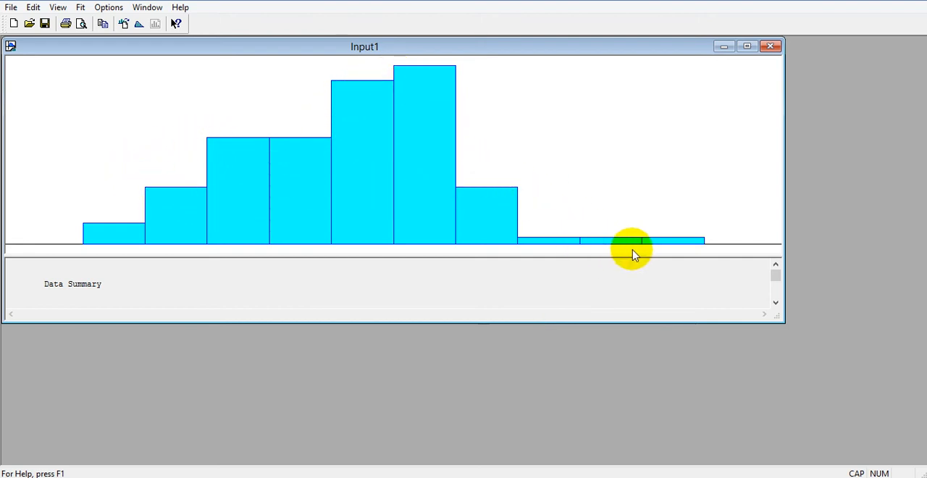
# Step: Enlarge the Input1 window and examine the data summary's point count, minimum, maximum, mean, standard deviation and the histogram's number of intervals
pyautogui.moveTo(780, 319); pyautogui.dragTo(891, 444)
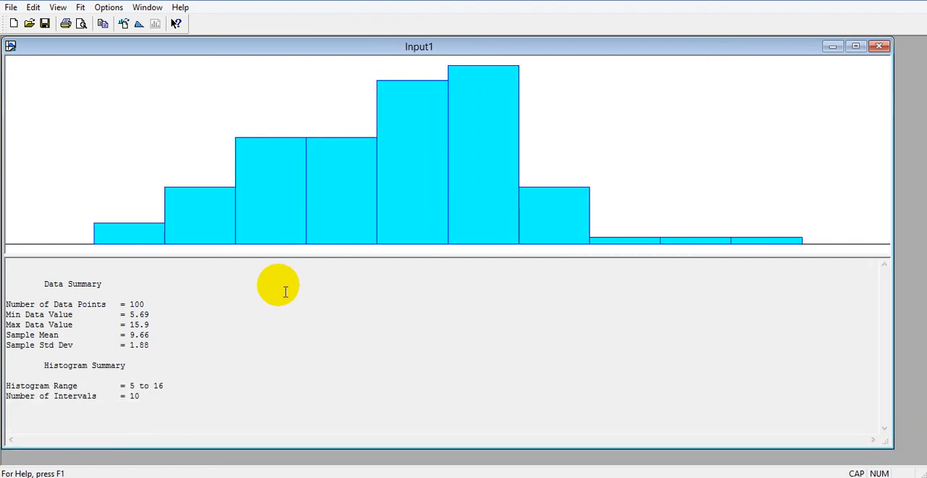
pyautogui.moveTo(45, 305)
pyautogui.mouseDown()
pyautogui.moveTo(121, 304)
pyautogui.moveTo(43, 298)
pyautogui.mouseUp()
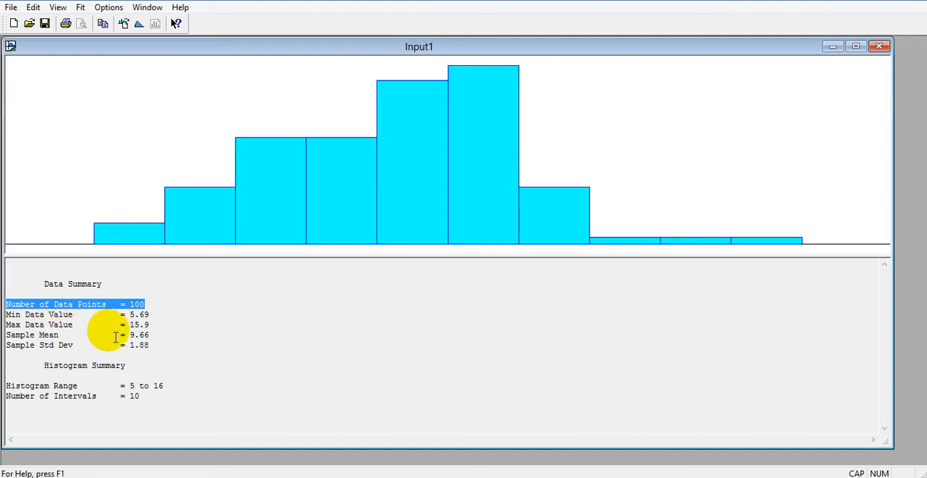
pyautogui.moveTo(149, 315)
pyautogui.mouseDown()
pyautogui.moveTo(131, 314)
pyautogui.moveTo(139, 327)
pyautogui.mouseUp()
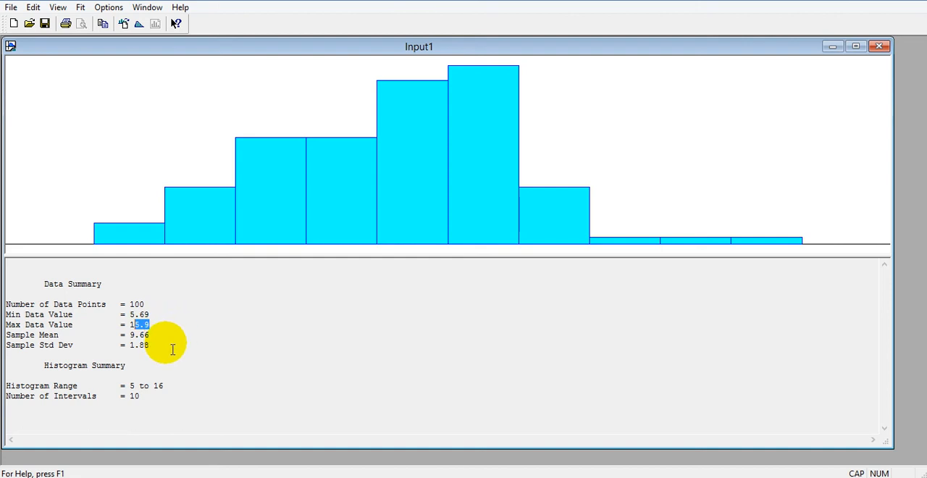
pyautogui.moveTo(150, 335); pyautogui.dragTo(131, 336)
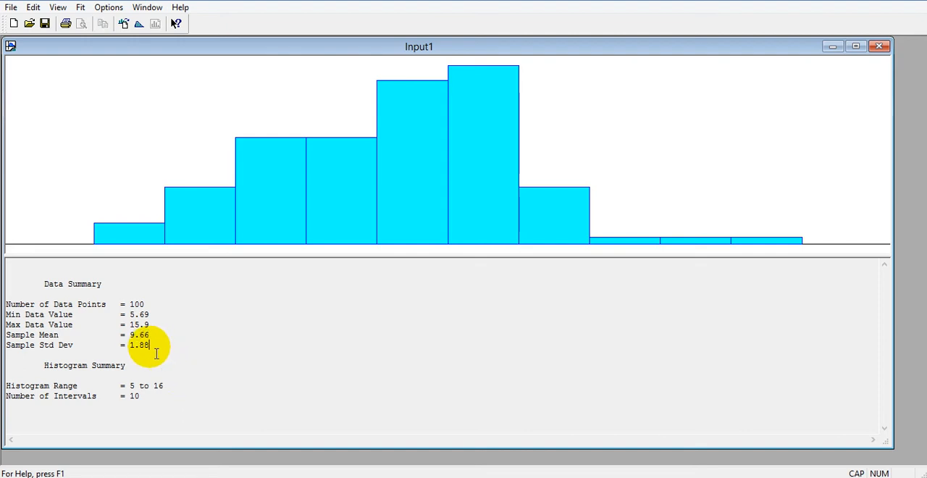
pyautogui.moveTo(150, 346); pyautogui.dragTo(131, 346)
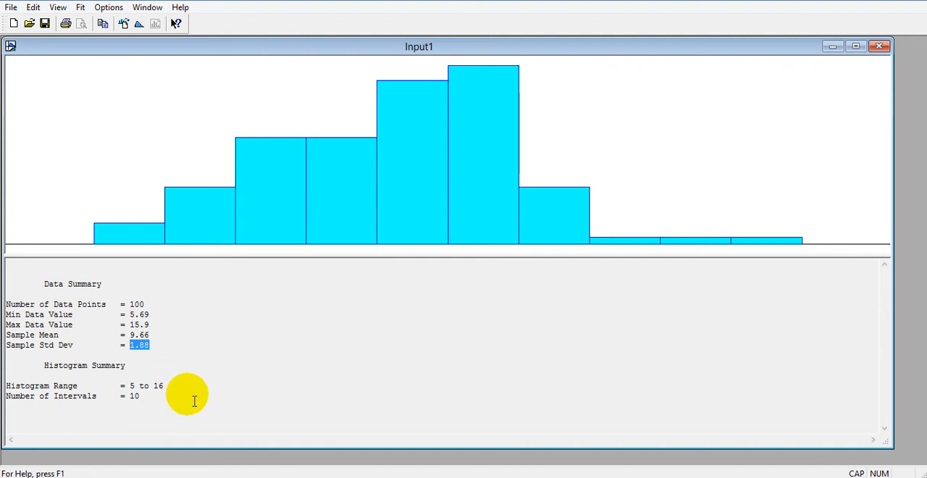
pyautogui.doubleClick(135, 395)
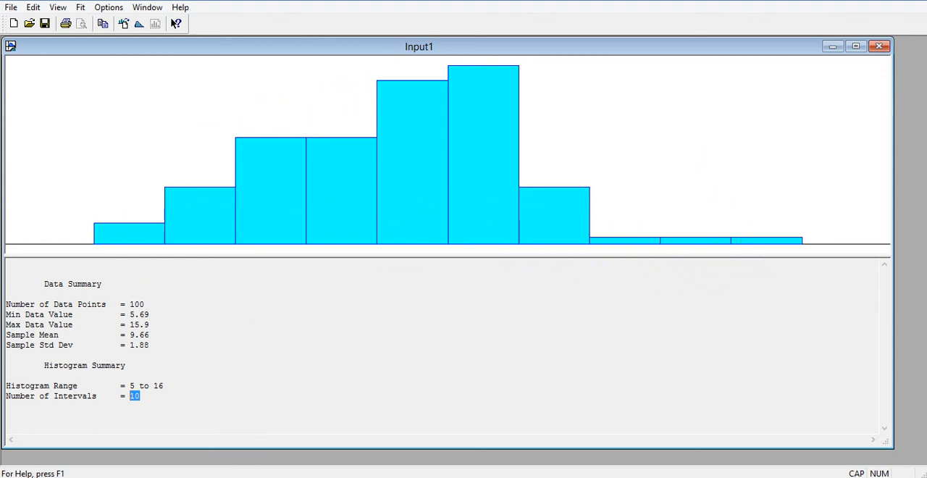
# Step: Fit all distributions to the loaded data and examine the expression of the best fit
pyautogui.moveTo(181, 477)
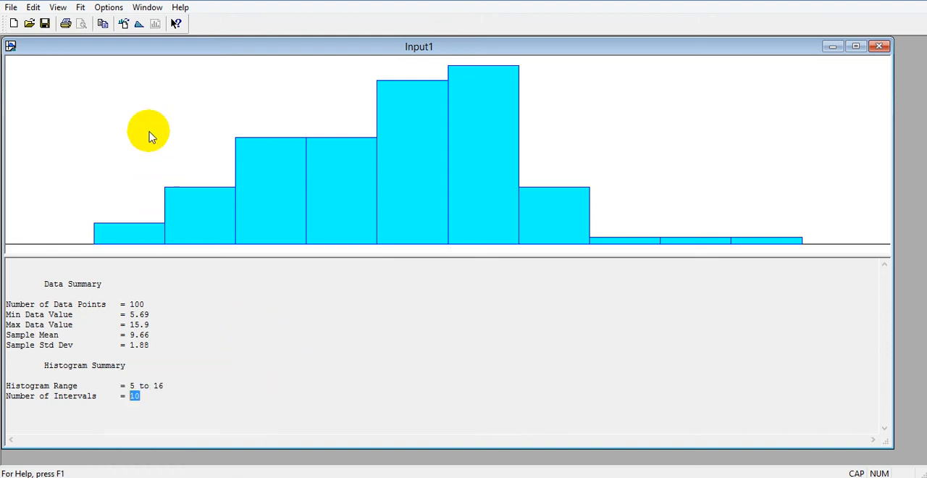
pyautogui.click(139, 26)
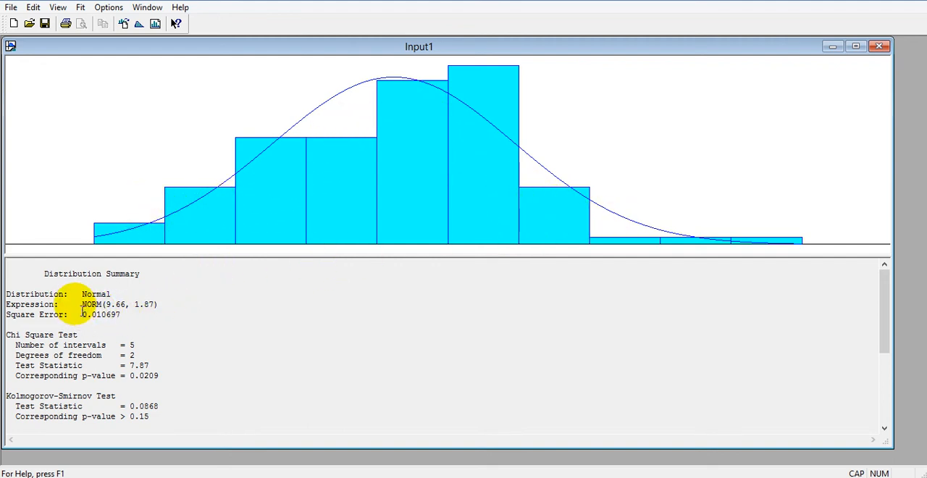
pyautogui.moveTo(82, 304); pyautogui.dragTo(160, 305)
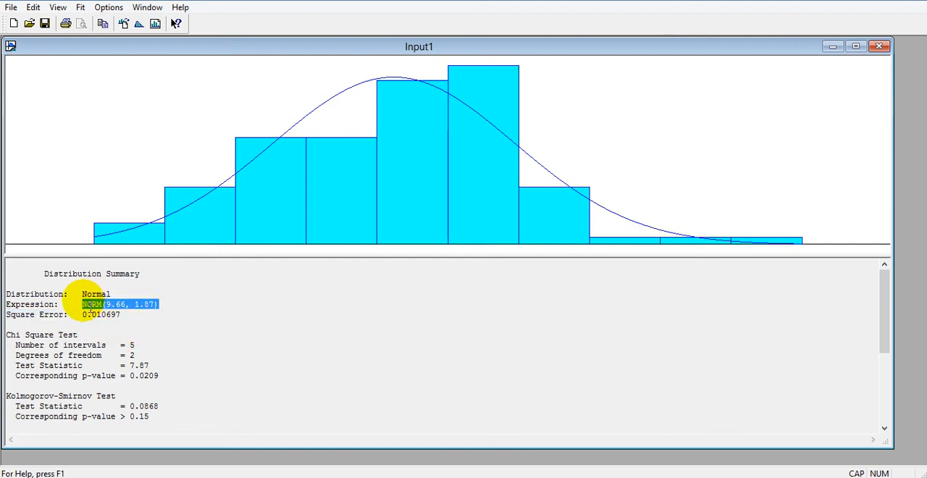
pyautogui.moveTo(83, 305); pyautogui.dragTo(161, 311)
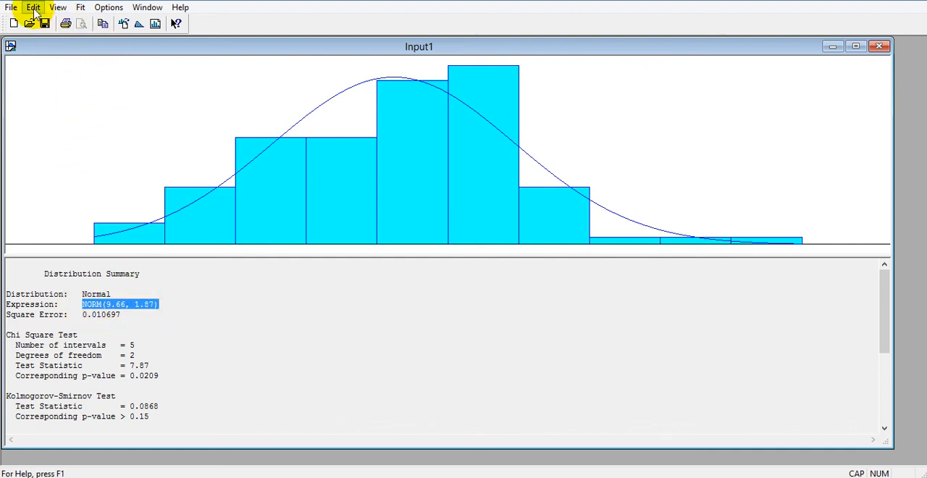
# Step: Copy the fitted normal distribution's expression to the clipboard
pyautogui.click(104, 10)
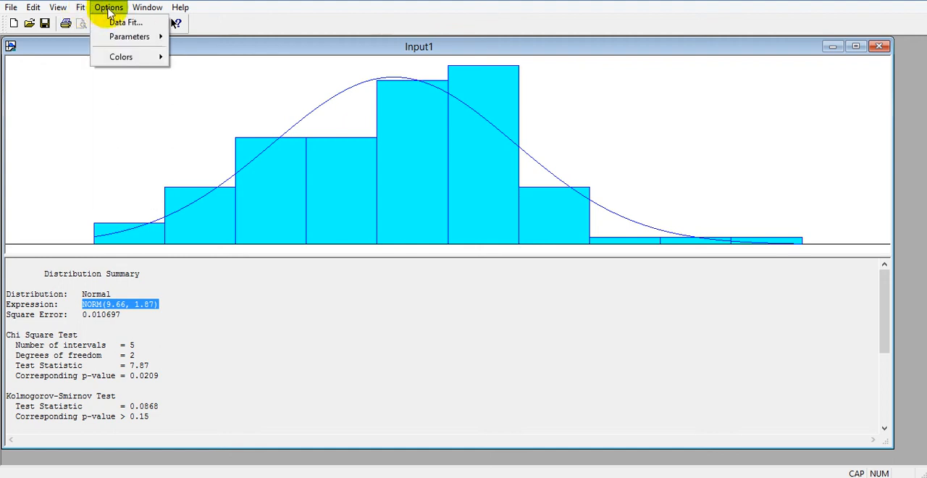
pyautogui.moveTo(33, 11)
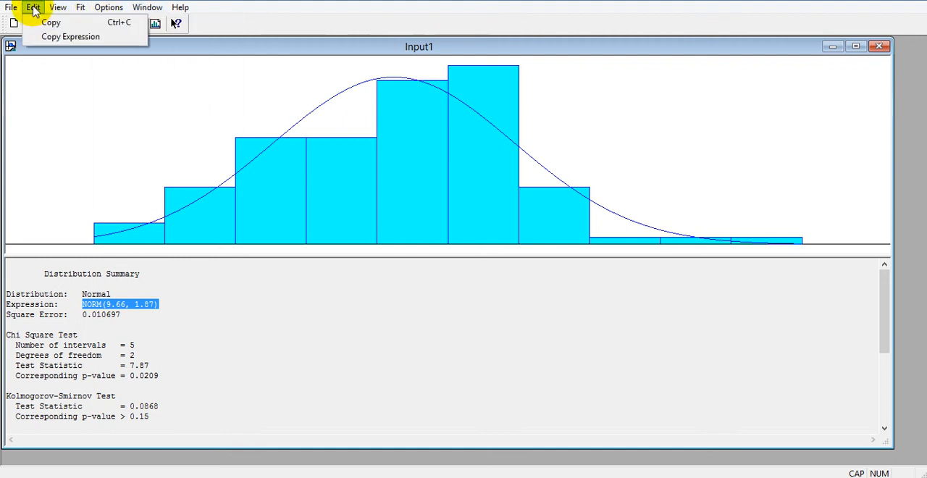
pyautogui.click(62, 38)
pyautogui.click(39, 10)
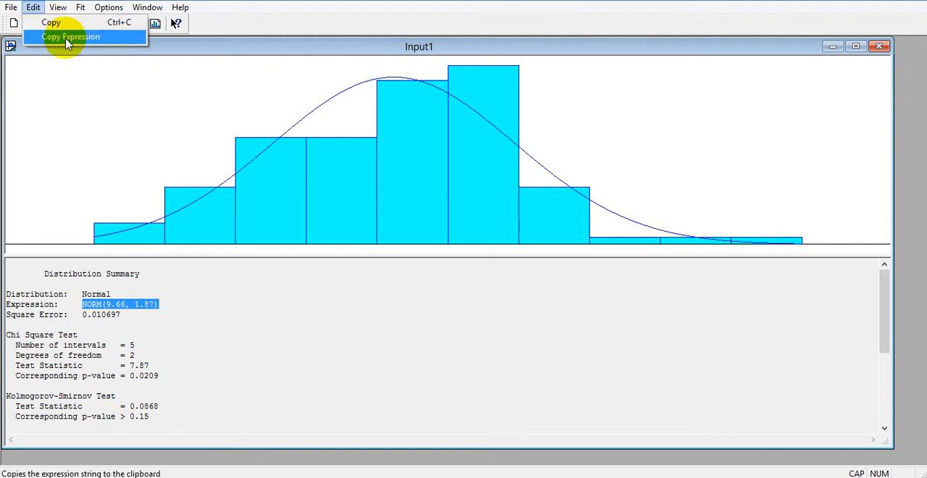
pyautogui.click(62, 38)
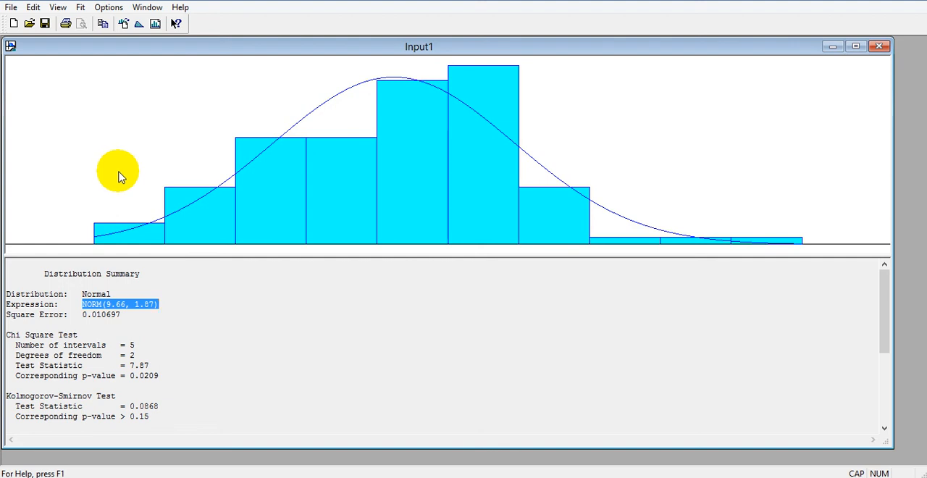
# Step: Examine the Chi Square test's degrees of freedom and p-value alongside the Kolmogorov-Smirnov test in the distribution summary
pyautogui.doubleClick(132, 355)
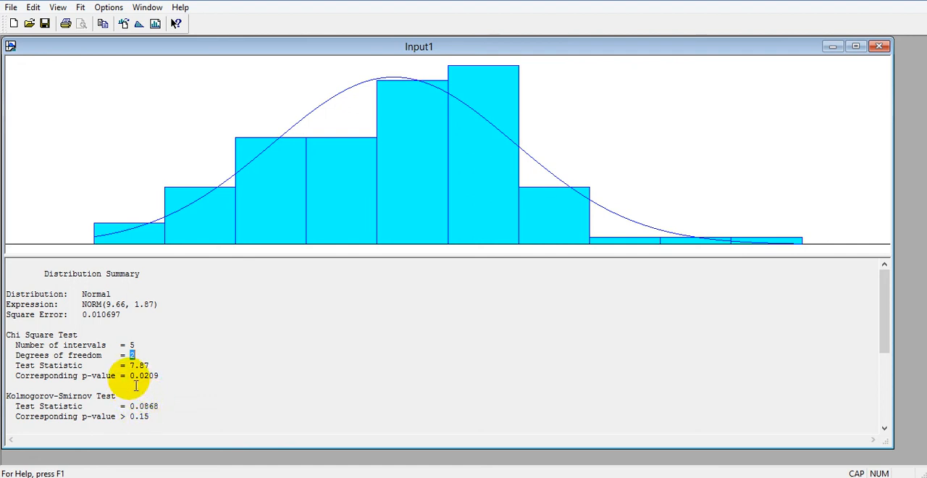
pyautogui.doubleClick(139, 376)
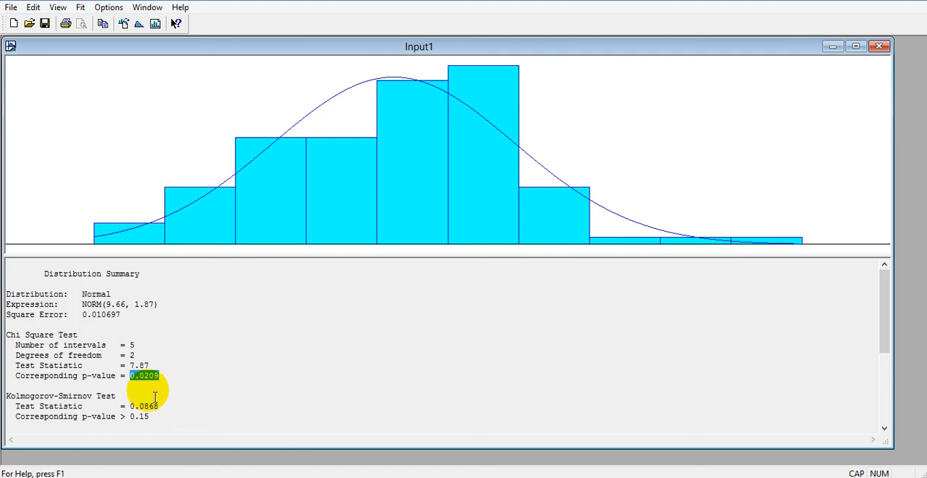
pyautogui.click(51, 336)
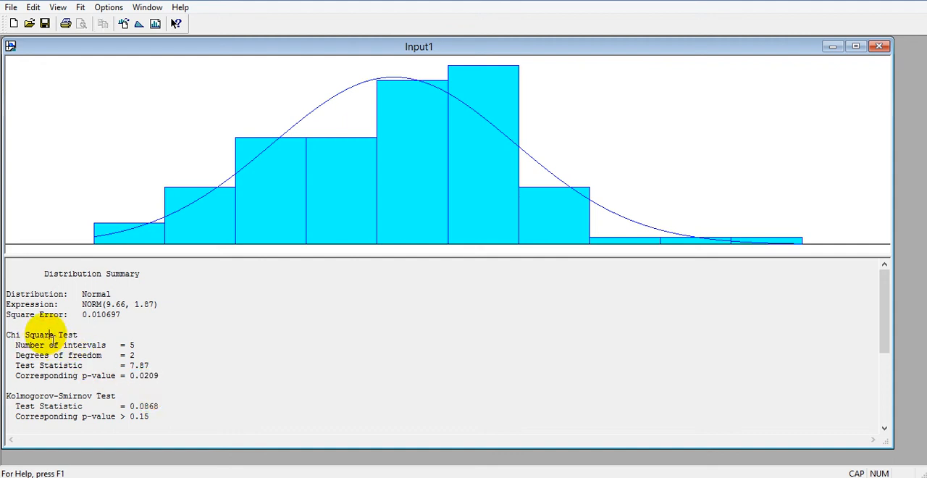
pyautogui.moveTo(51, 337); pyautogui.dragTo(5, 335)
pyautogui.moveTo(87, 398); pyautogui.dragTo(11, 397)
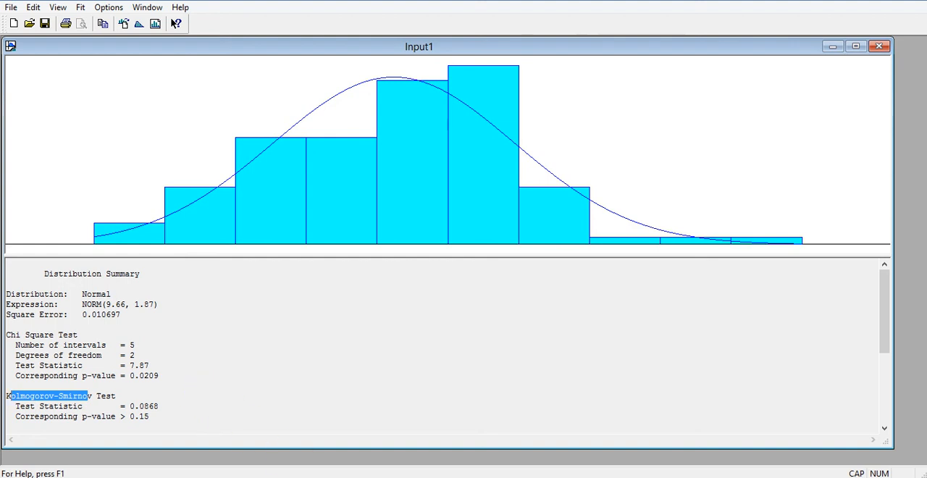
pyautogui.moveTo(159, 376); pyautogui.dragTo(129, 376)
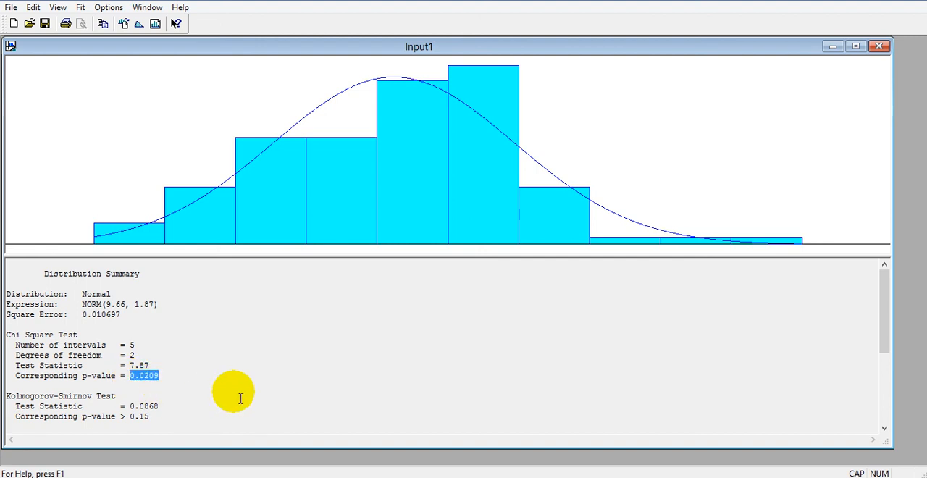